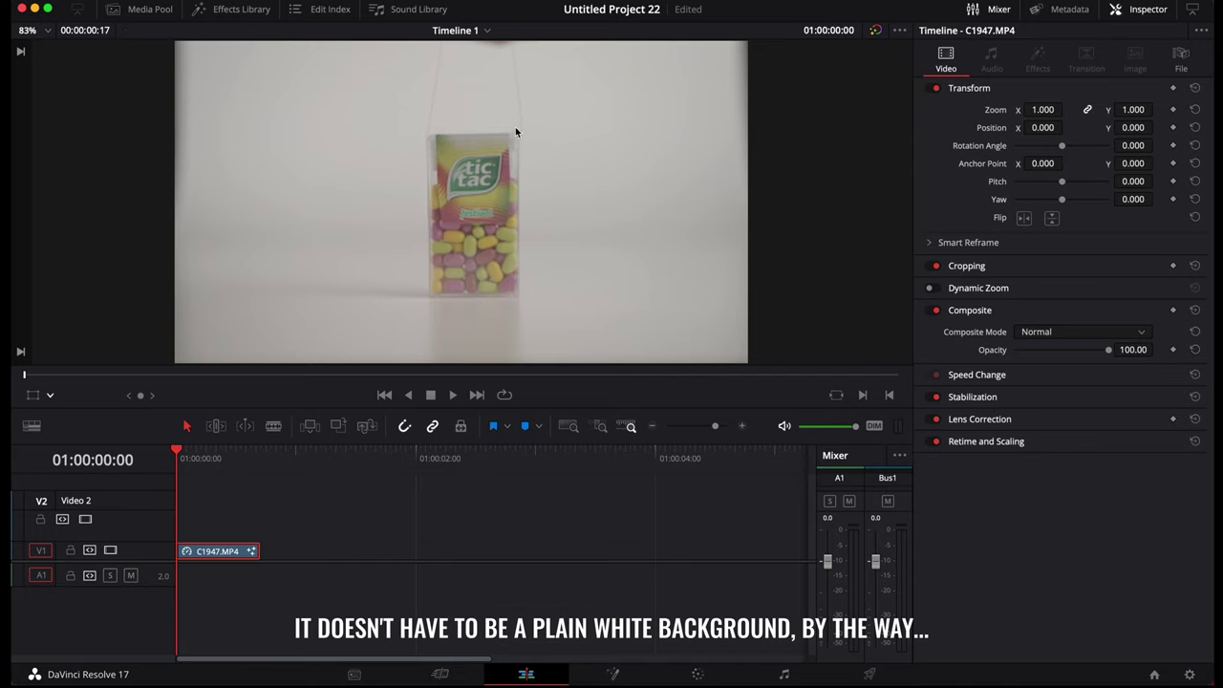
On the Fusion page, insert a Paint node after the selected MediaIn1 node.
click(612, 673)
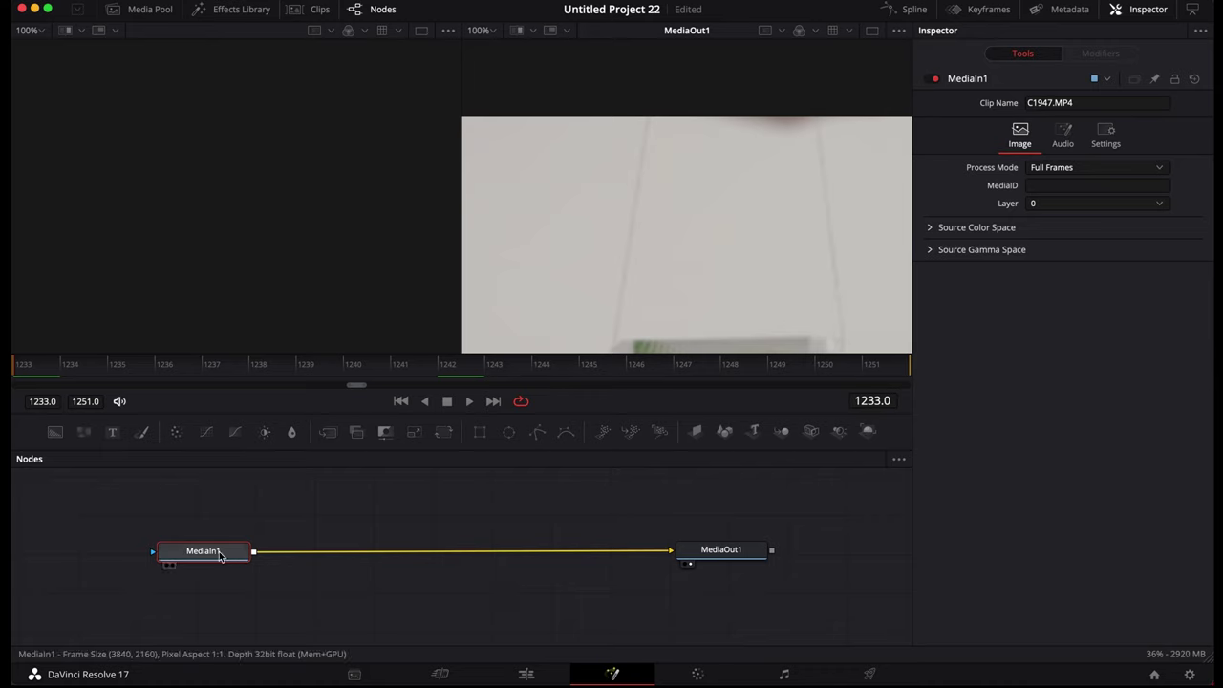
click(218, 555)
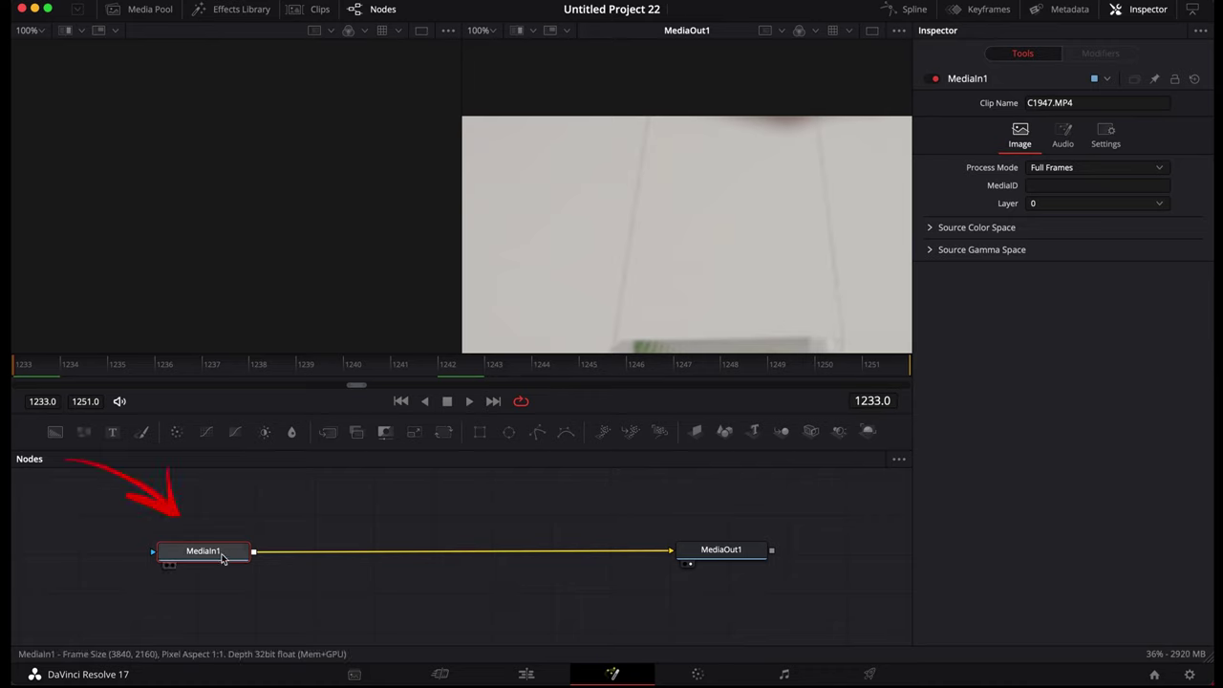
click(142, 434)
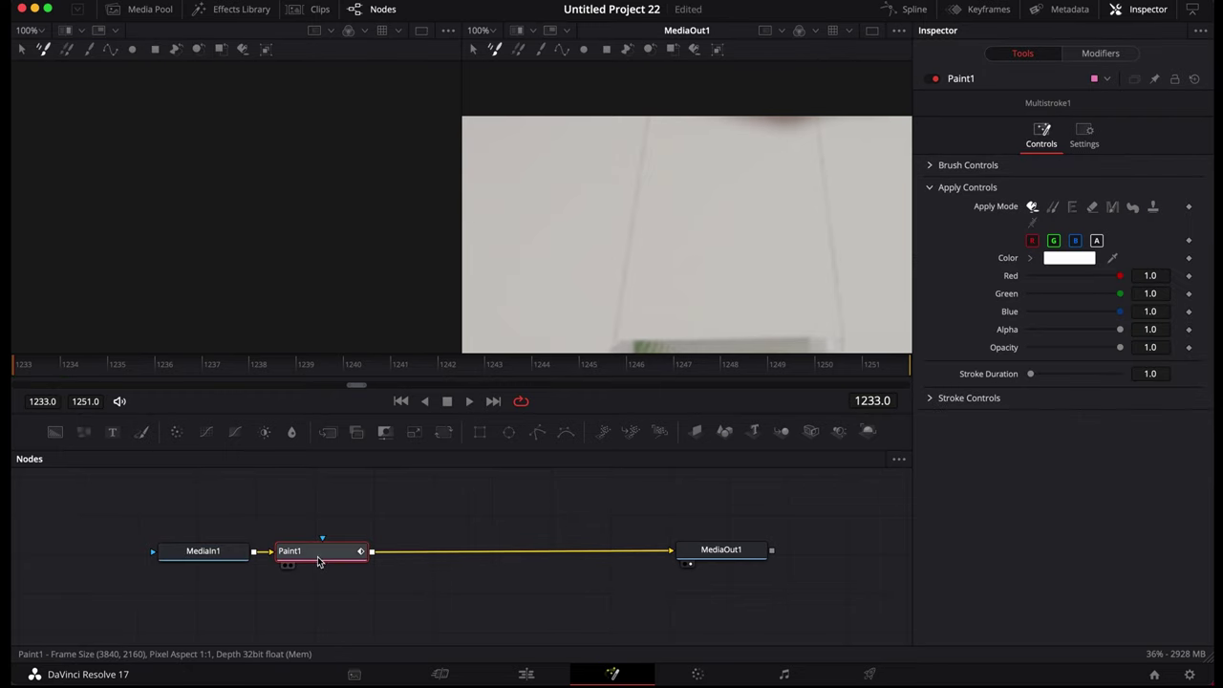
With the viewer at 50%, draw a two-point polyline along the fishing line and set it to Wire Removal.
click(488, 31)
click(489, 82)
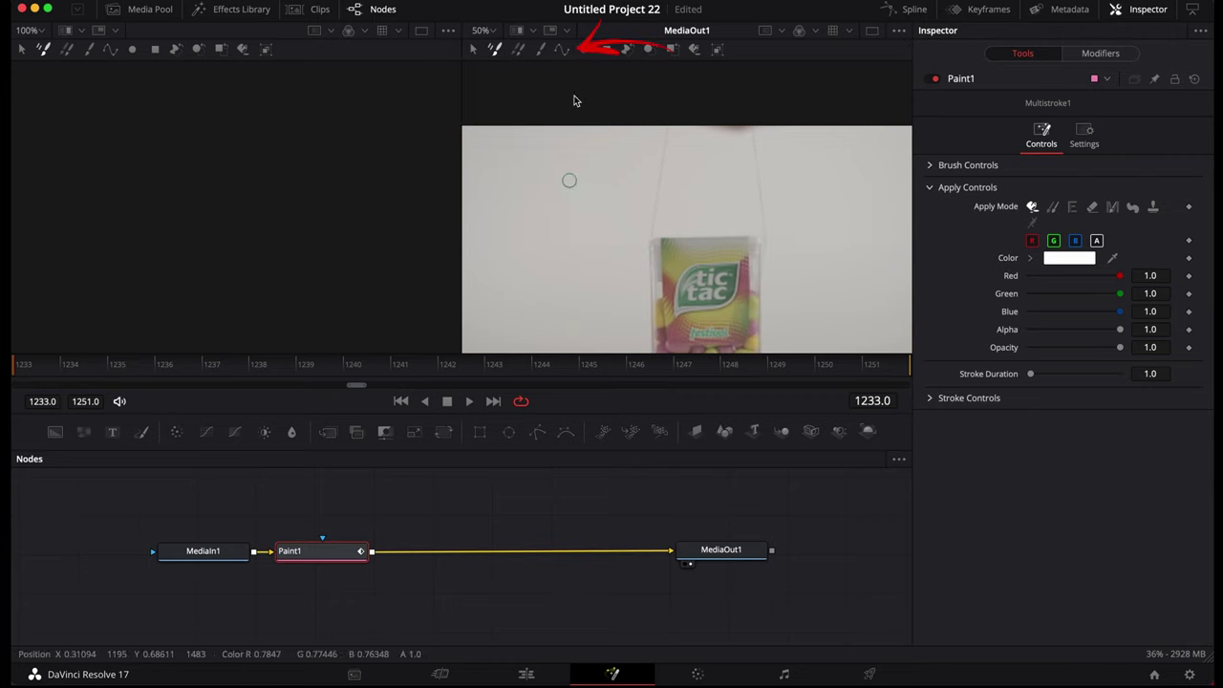
click(564, 52)
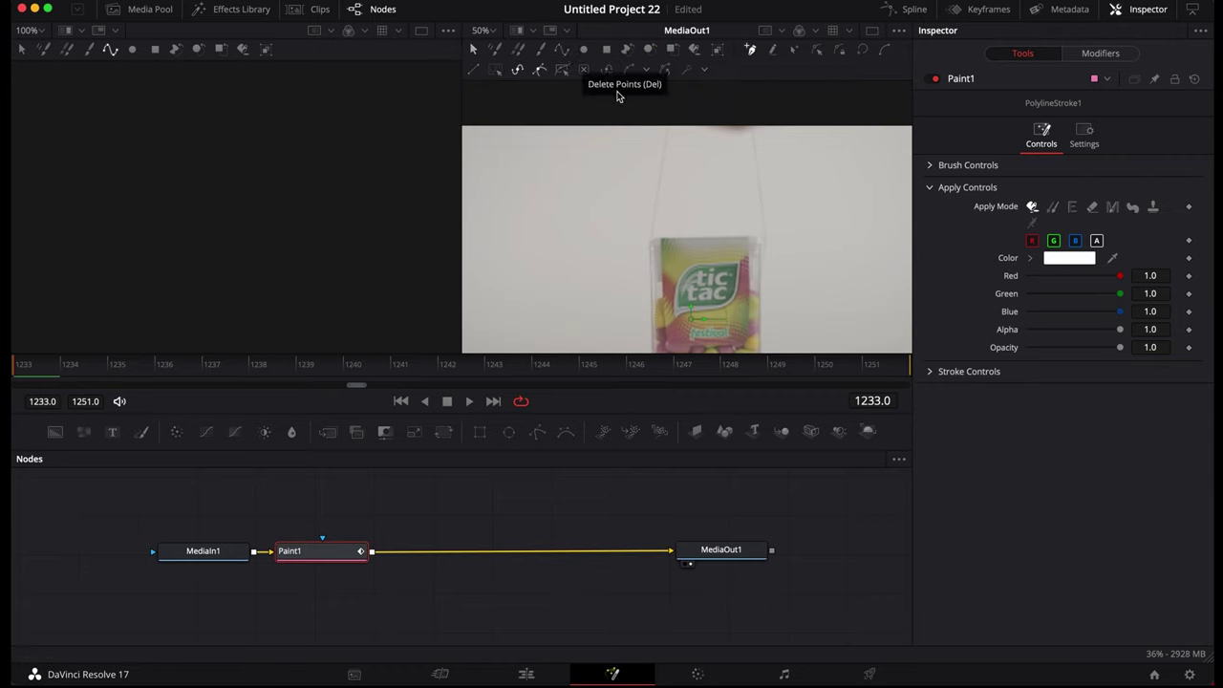
click(669, 124)
click(650, 234)
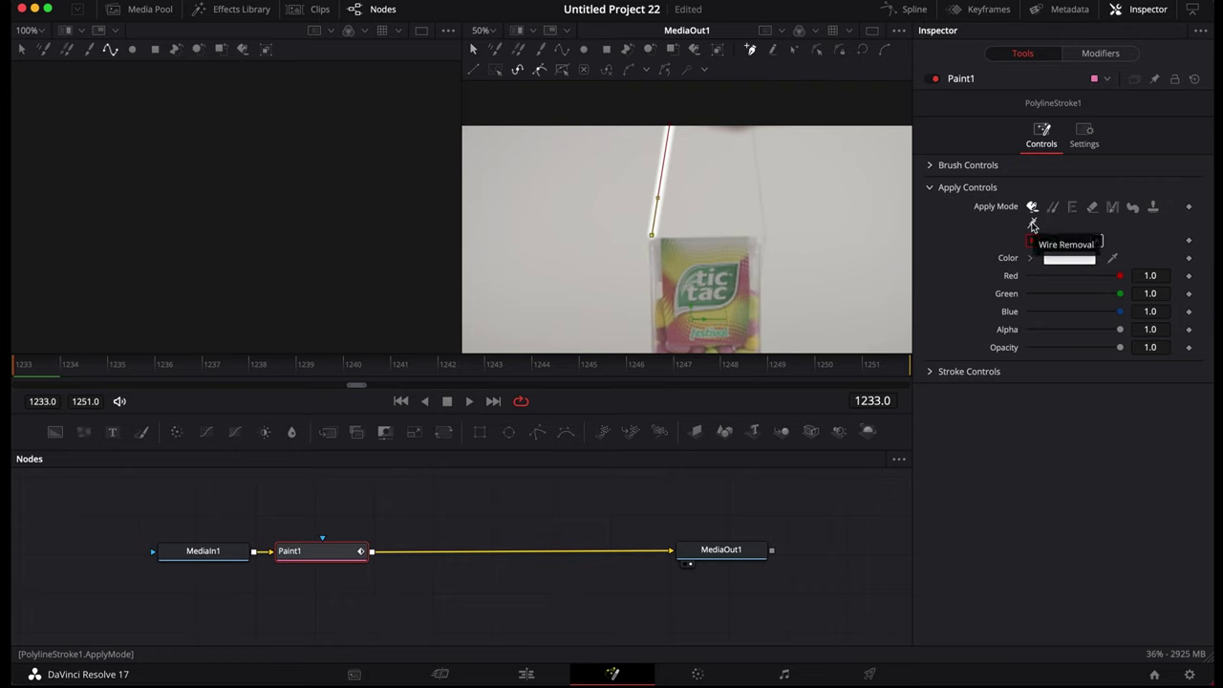
click(1031, 225)
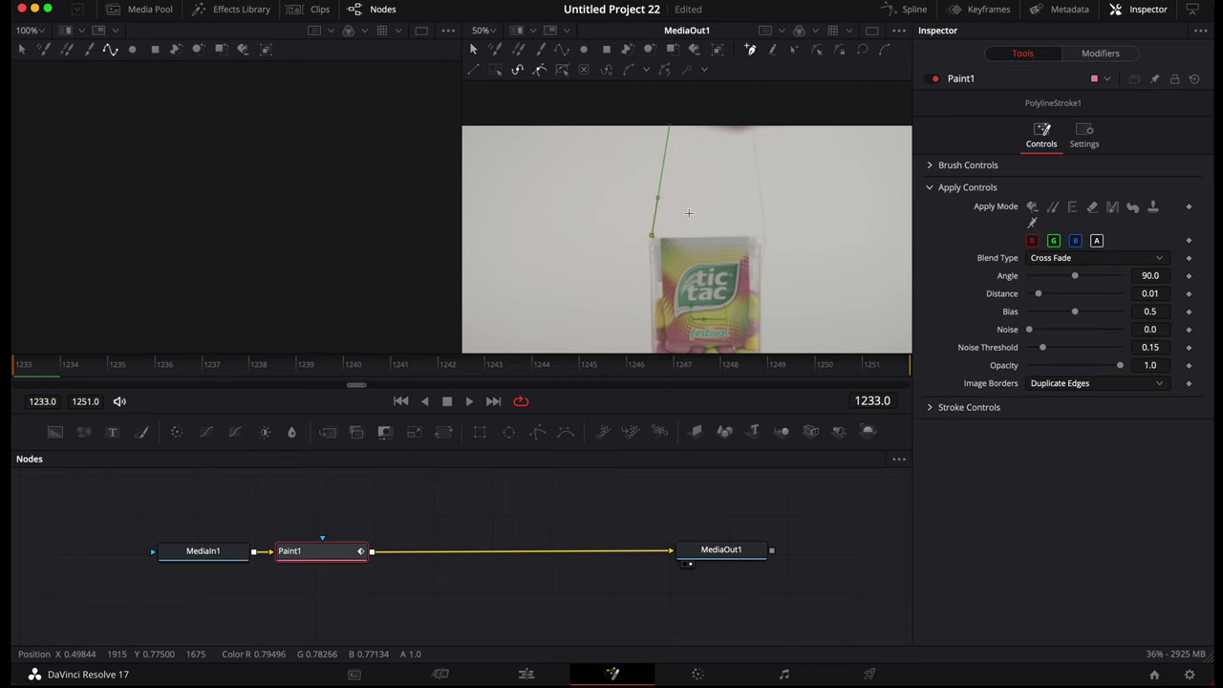
click(525, 673)
scroll(439, 117, up, 6)
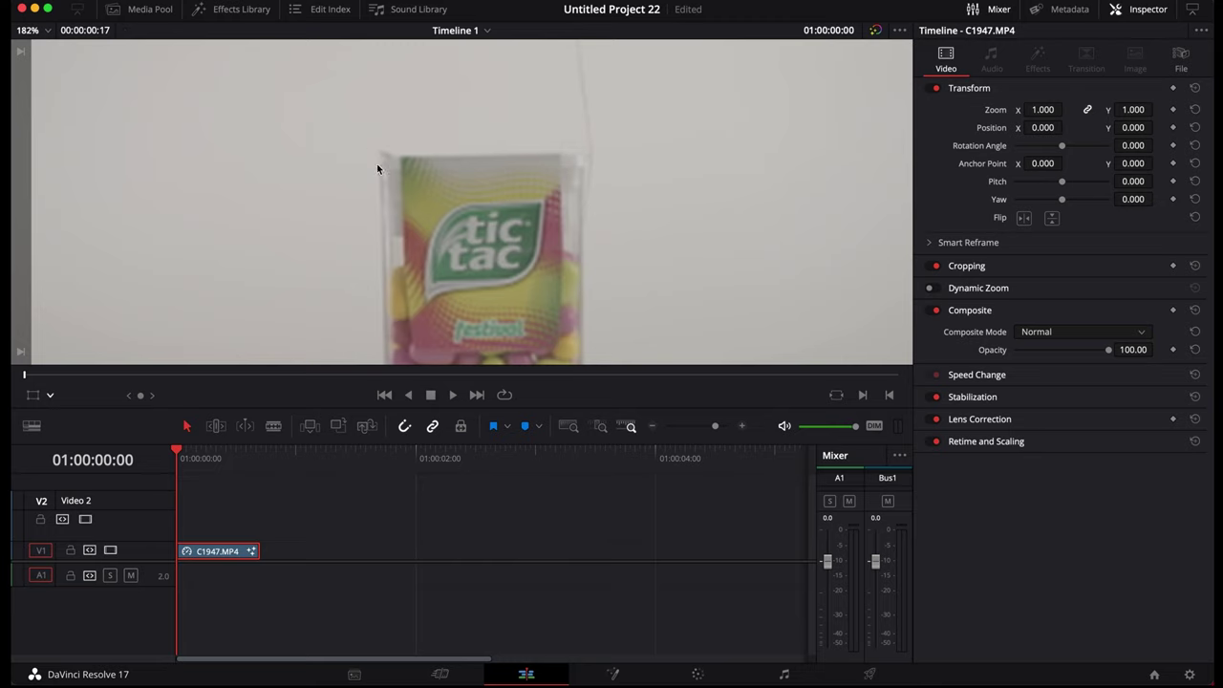
scroll(378, 170, down, 1)
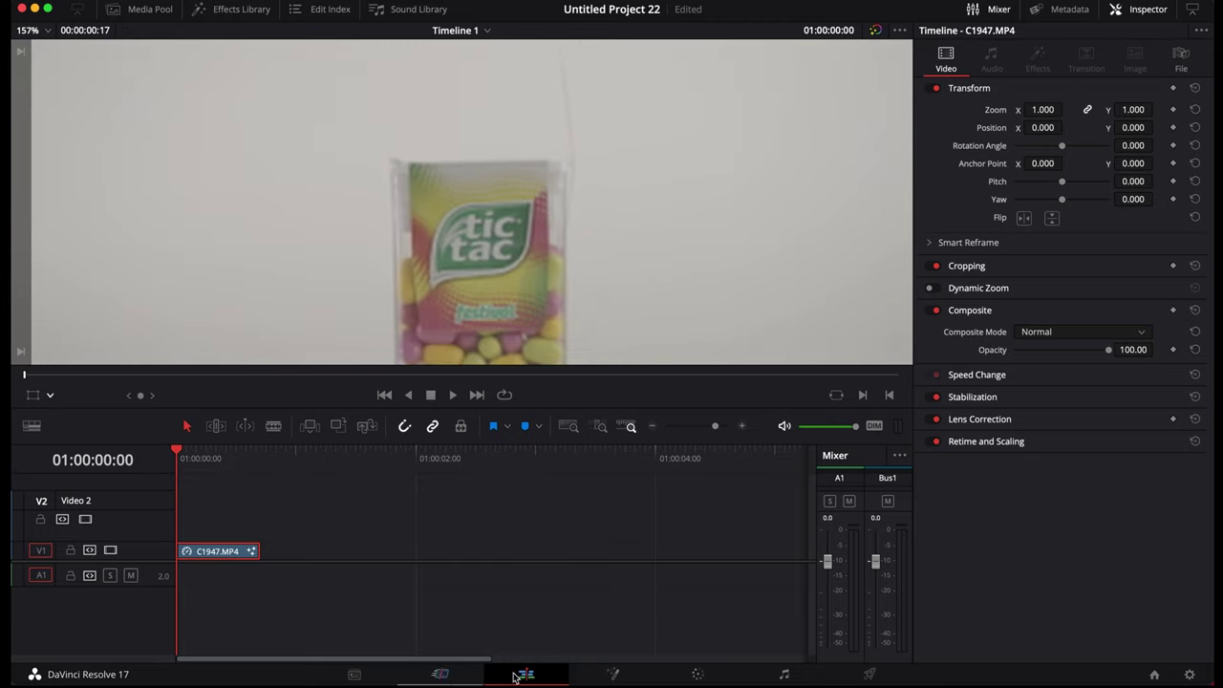
click(611, 674)
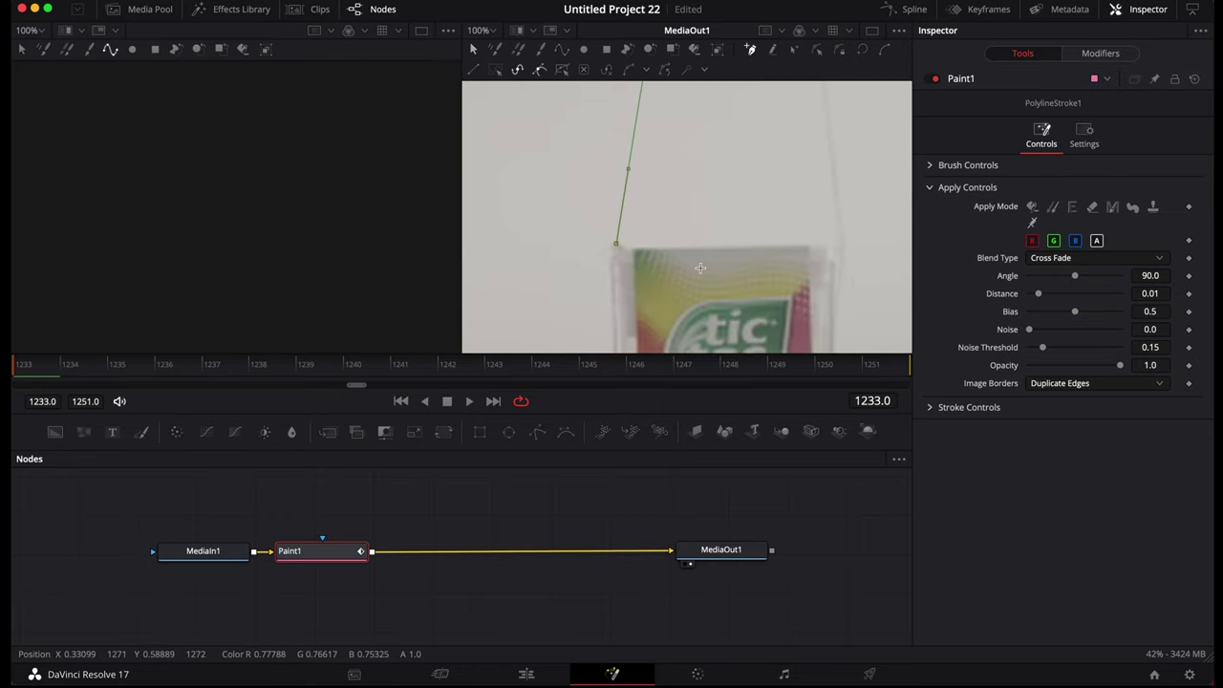
key(ctrl+1)
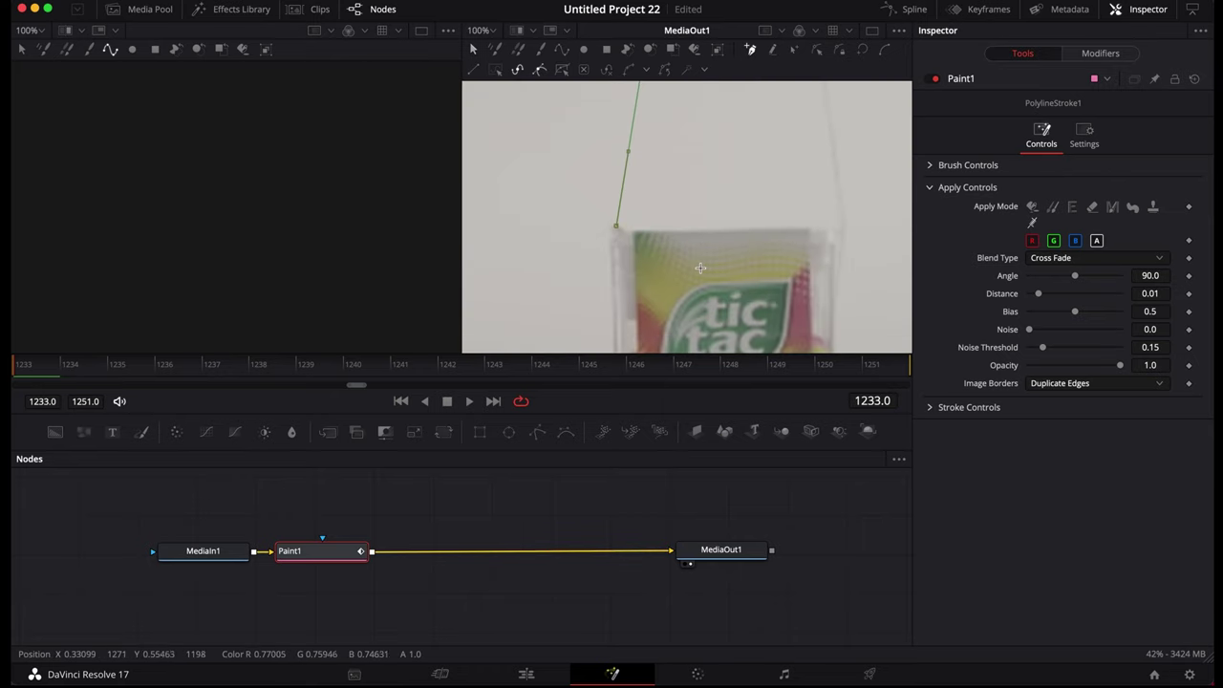
click(928, 166)
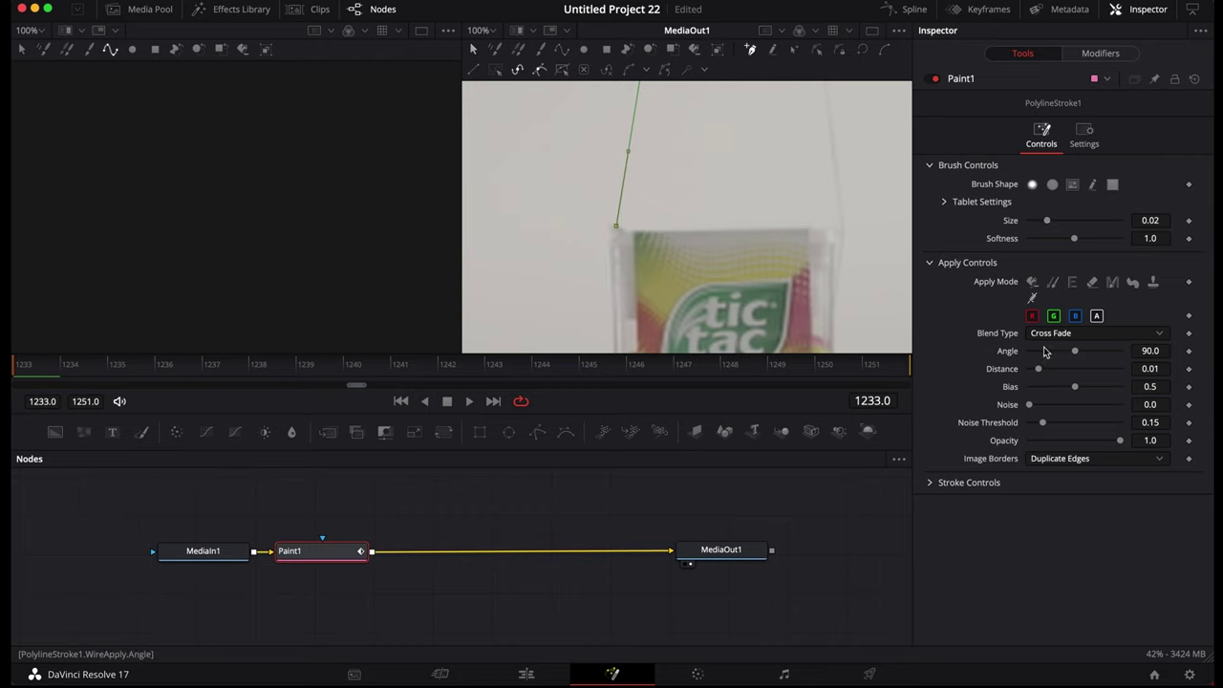
Lower the Wire Removal stroke's Angle to 63.8 and return to the Edit page.
mouse_move(1074, 353)
mouse_down()
mouse_move(1090, 352)
mouse_move(1065, 355)
mouse_up()
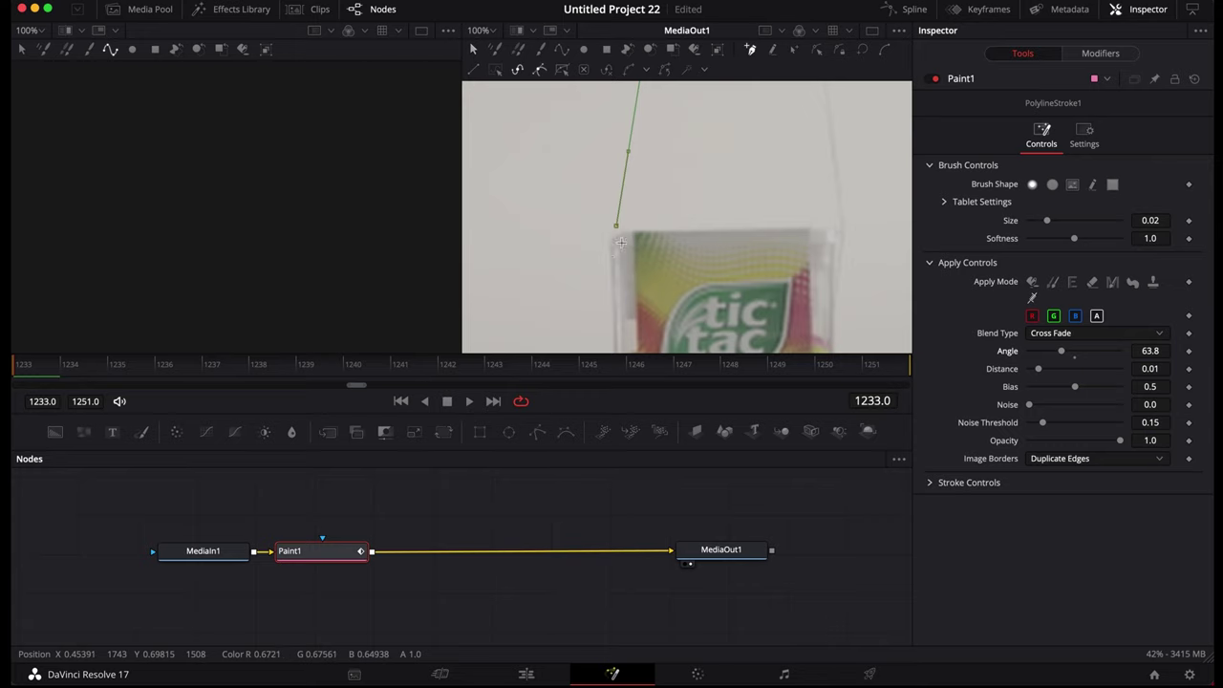
click(526, 675)
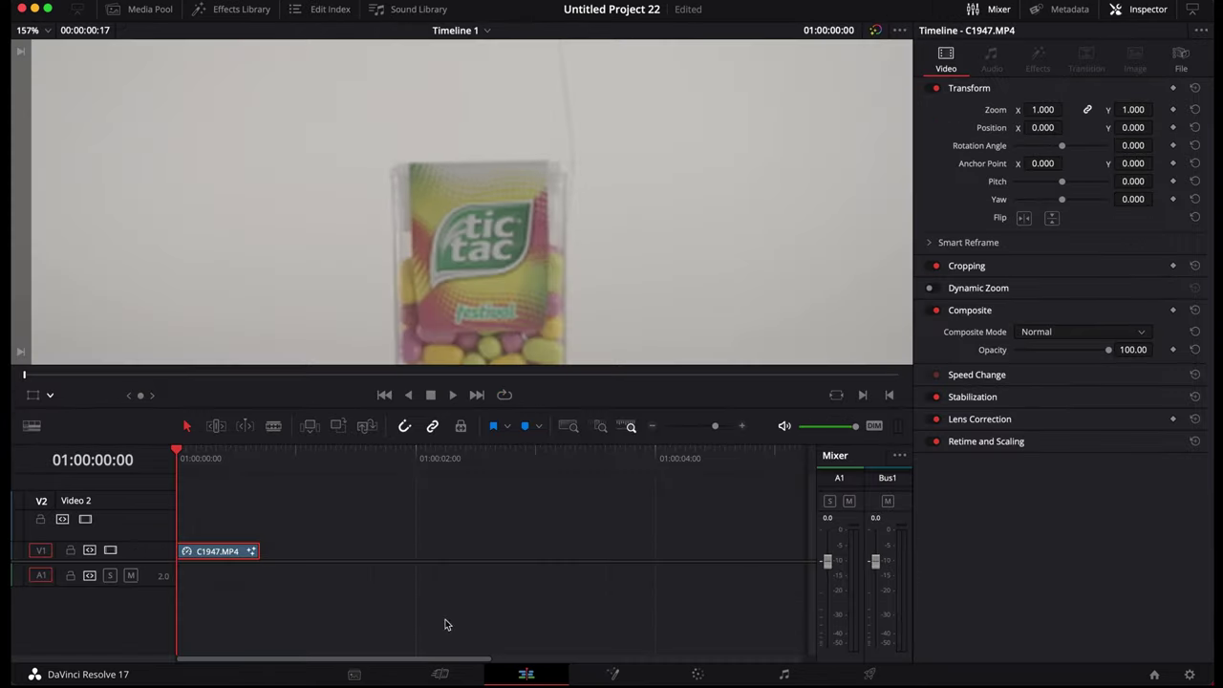
Scrub the clip's opening frames to check the string is removed, then go back to Fusion.
drag(181, 453, 198, 460)
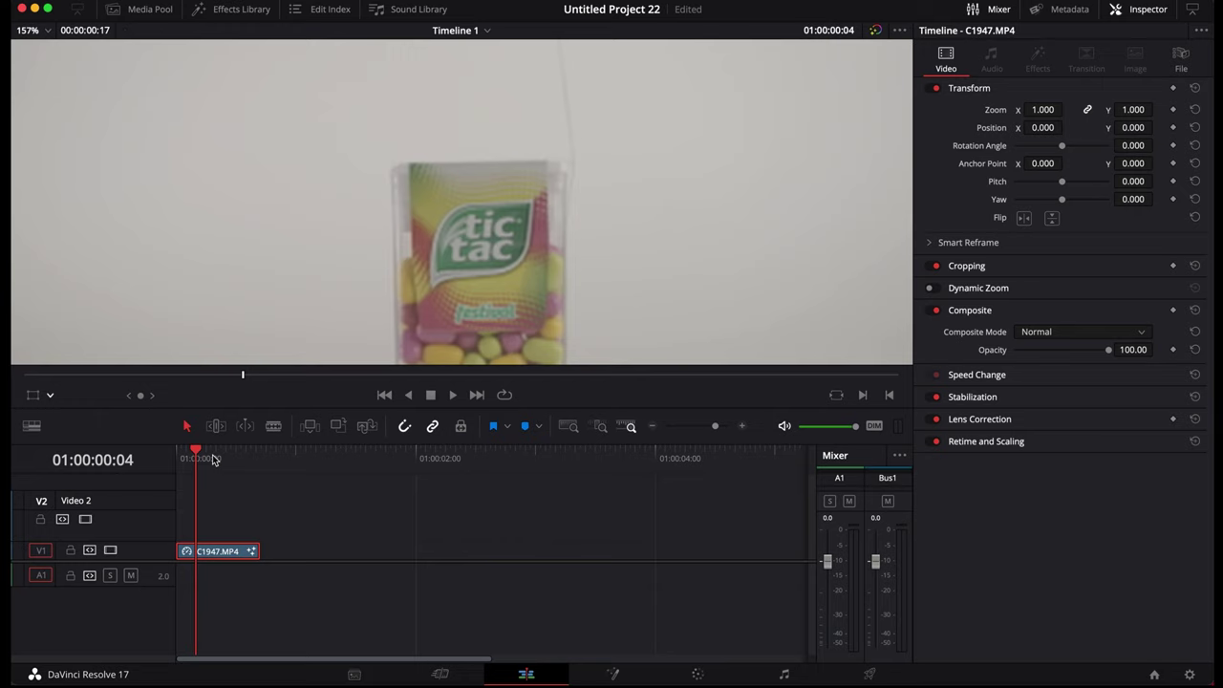
scroll(415, 272, down, 3)
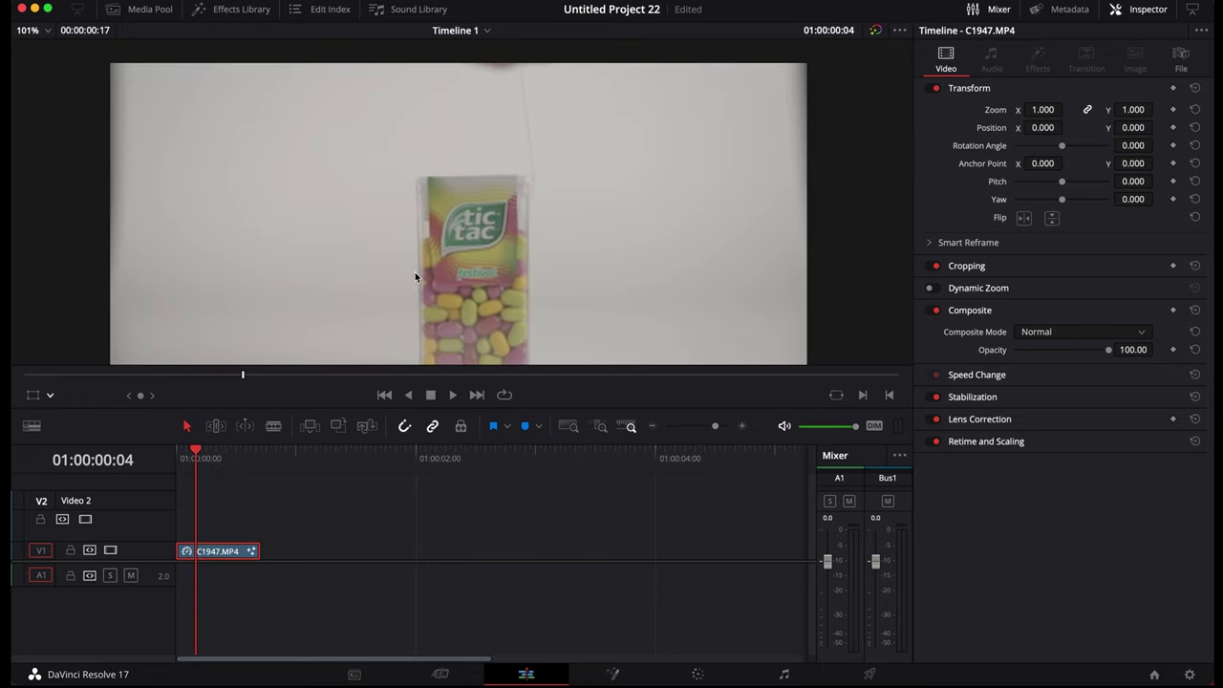
click(221, 462)
drag(221, 462, 232, 460)
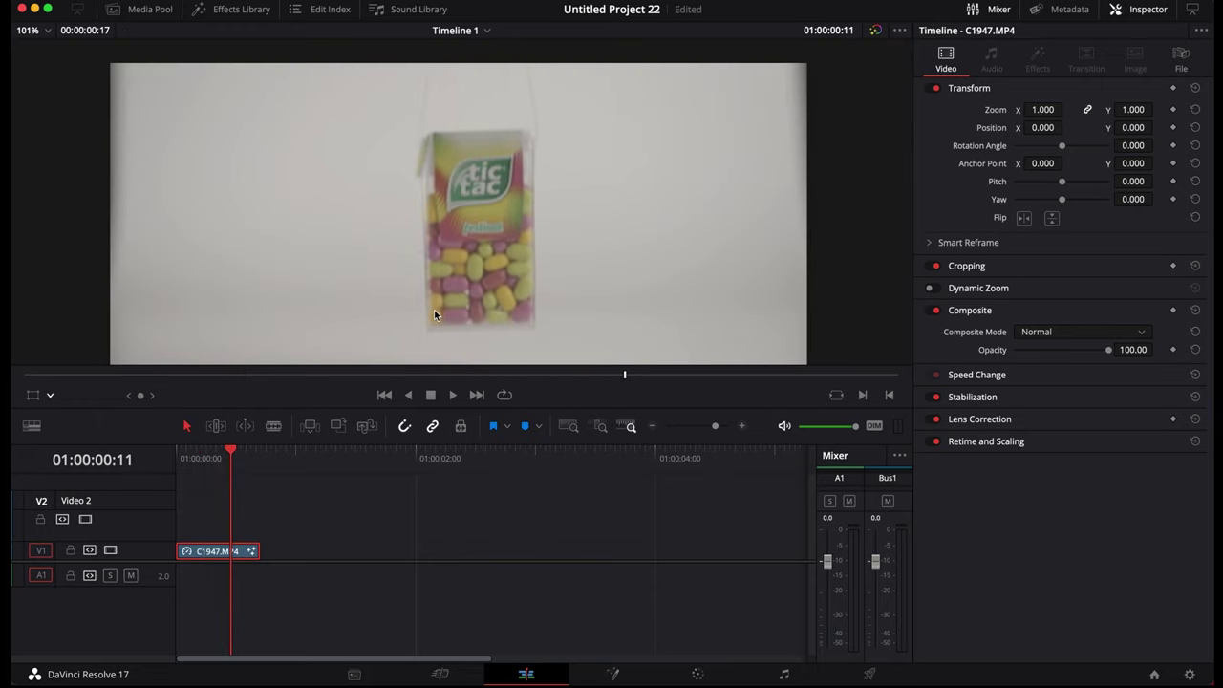
scroll(433, 310, up, 2)
scroll(433, 310, down, 3)
drag(234, 446, 170, 449)
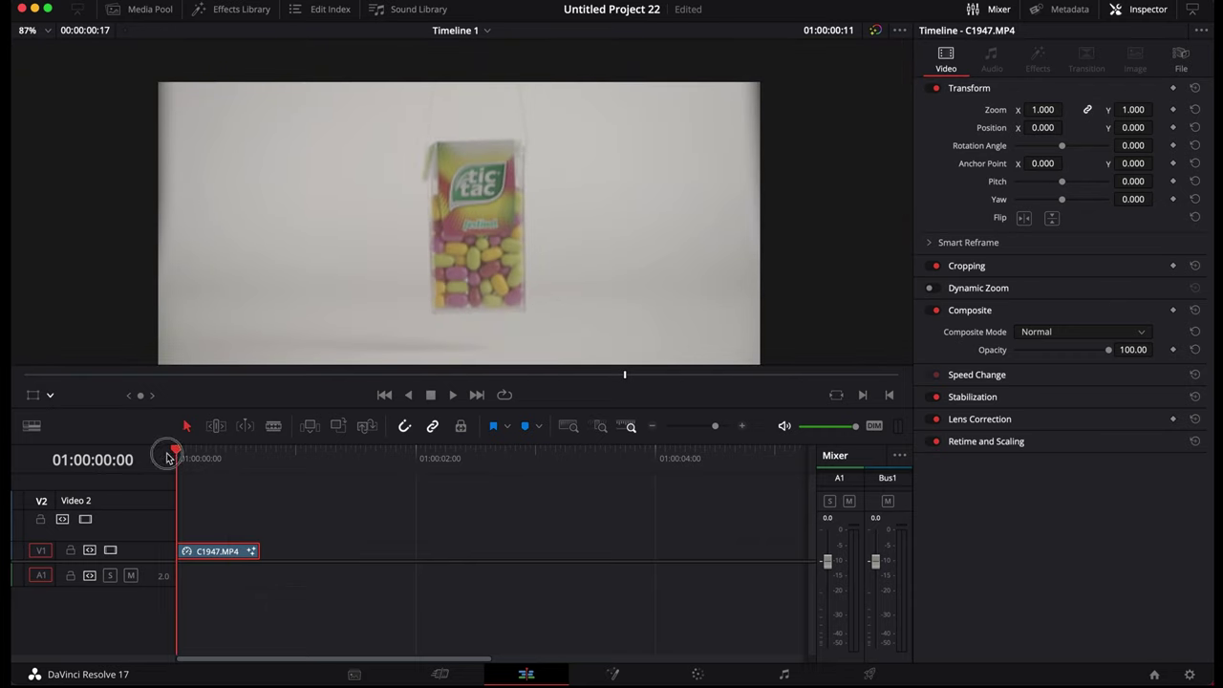
click(598, 672)
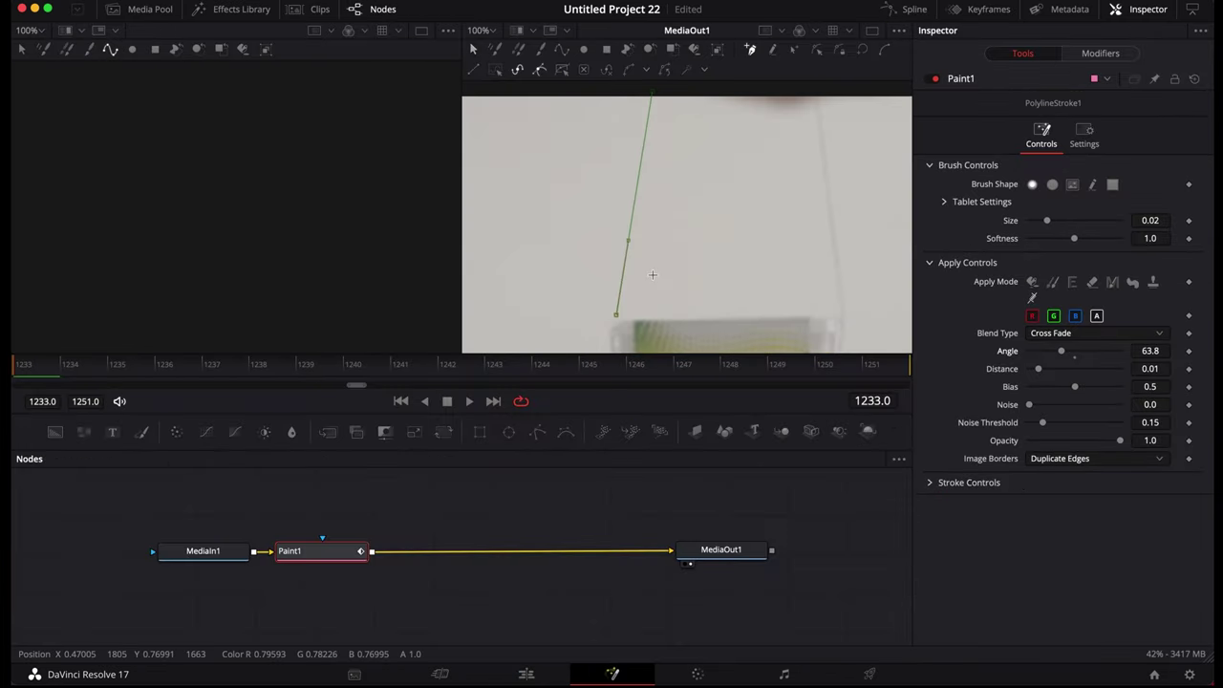
Set the stroke shape to Animate in Stroke Controls, then scrub forward through the frames.
click(929, 482)
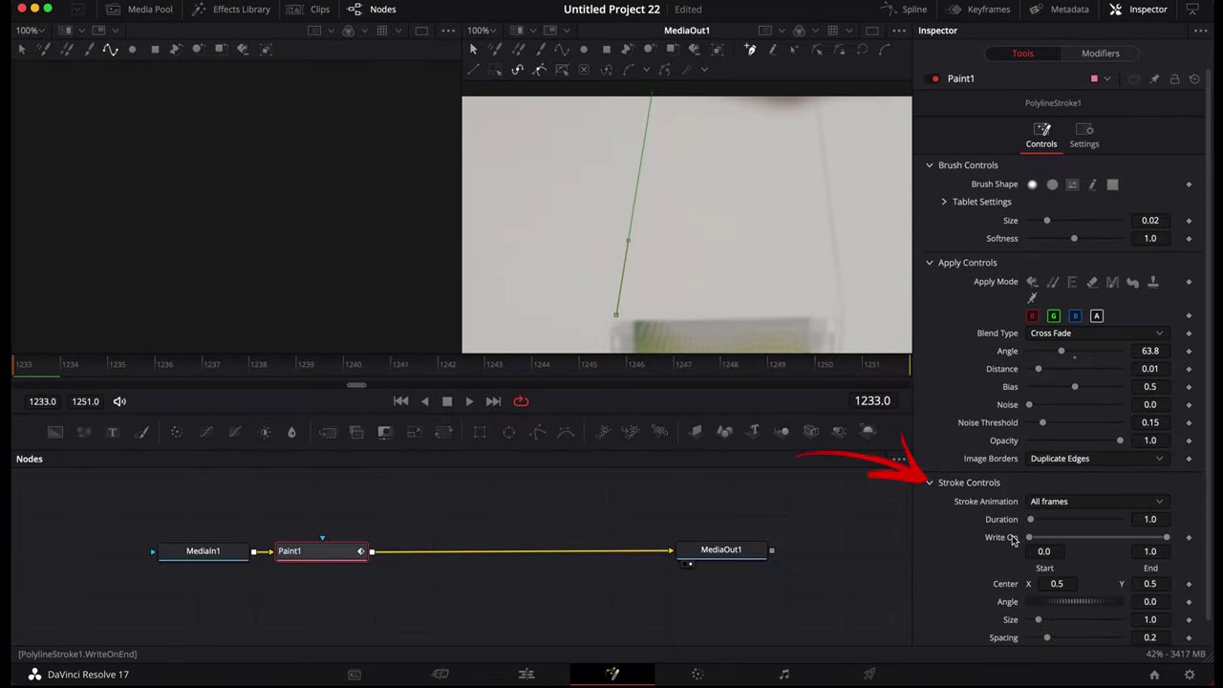
scroll(1008, 540, down, 1)
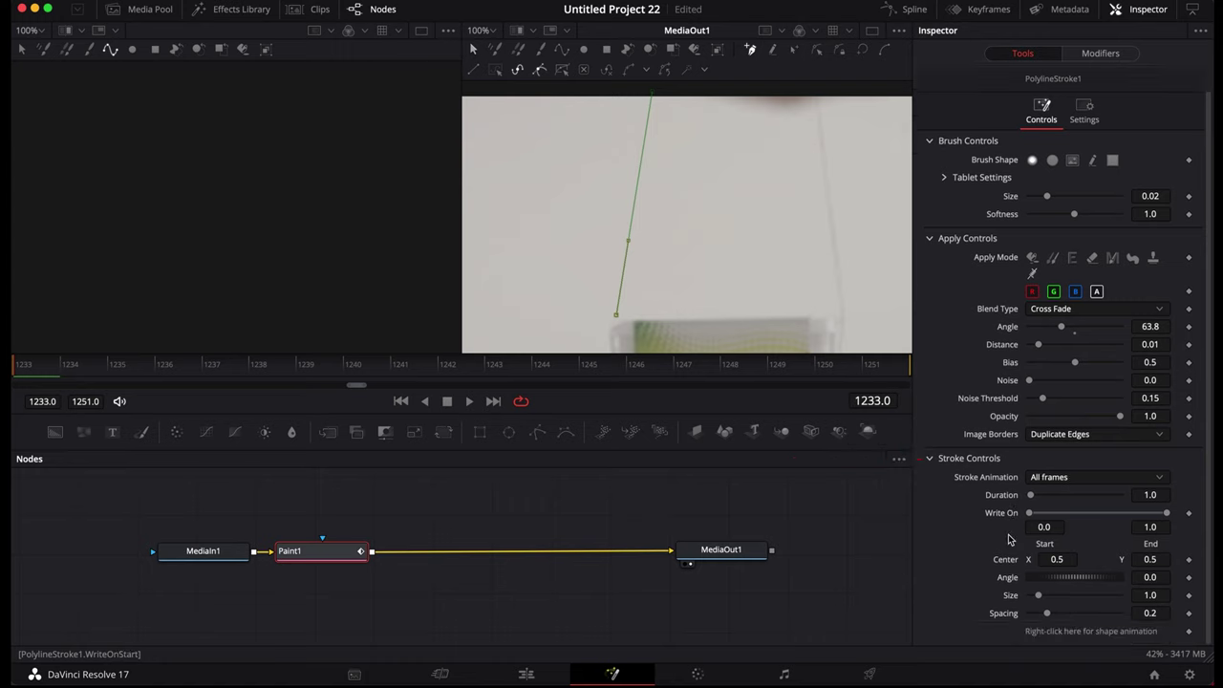
right_click(1066, 634)
click(1093, 663)
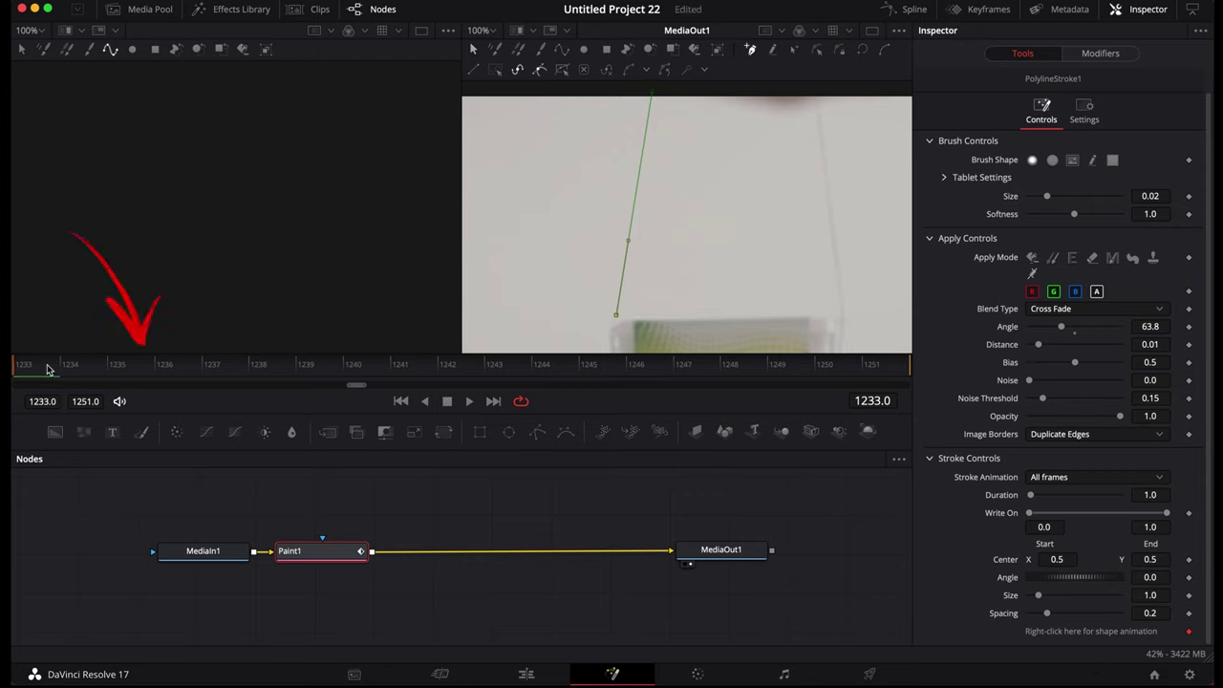
mouse_move(65, 369)
mouse_down()
mouse_move(584, 372)
mouse_move(423, 369)
mouse_up()
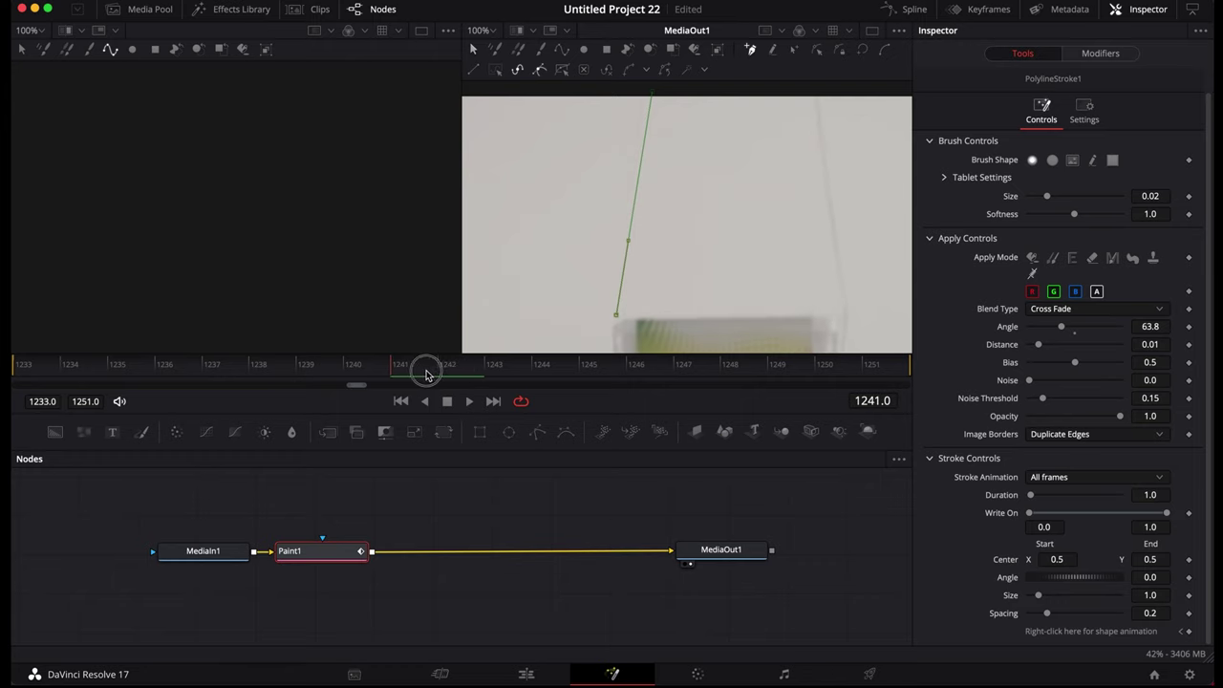
Set a shape keyframe at frame 1241 and realign the stroke's top and bottom points on frames 1242–1243.
click(1189, 633)
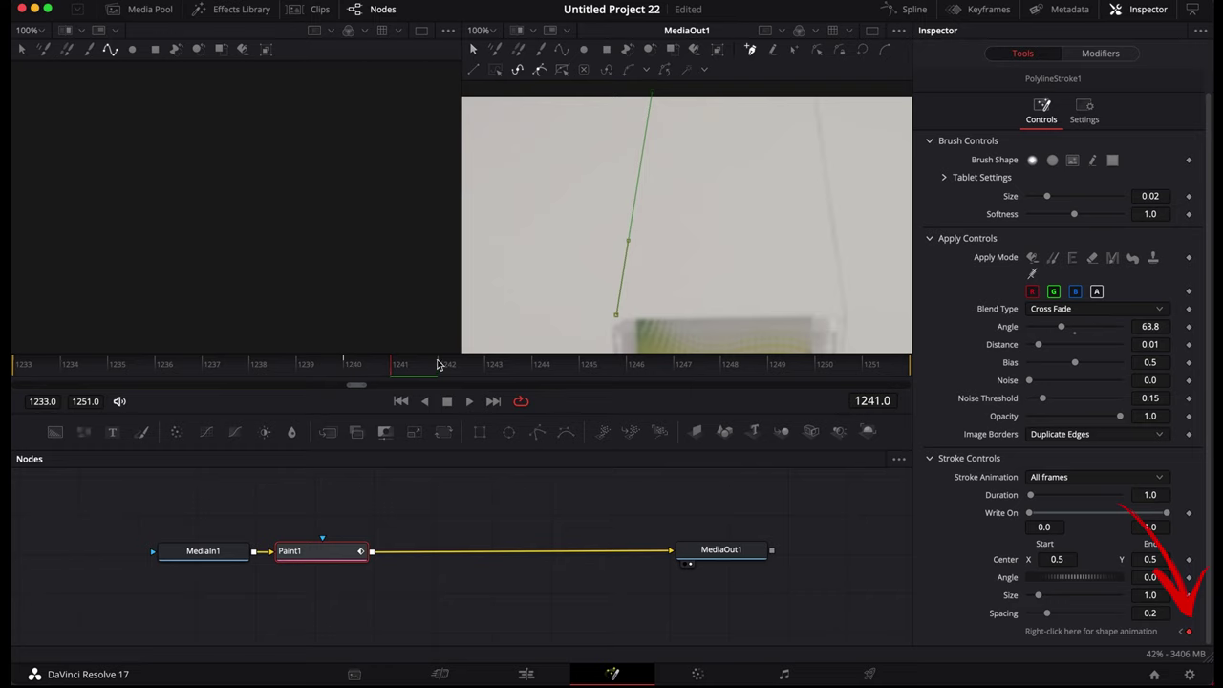
click(437, 364)
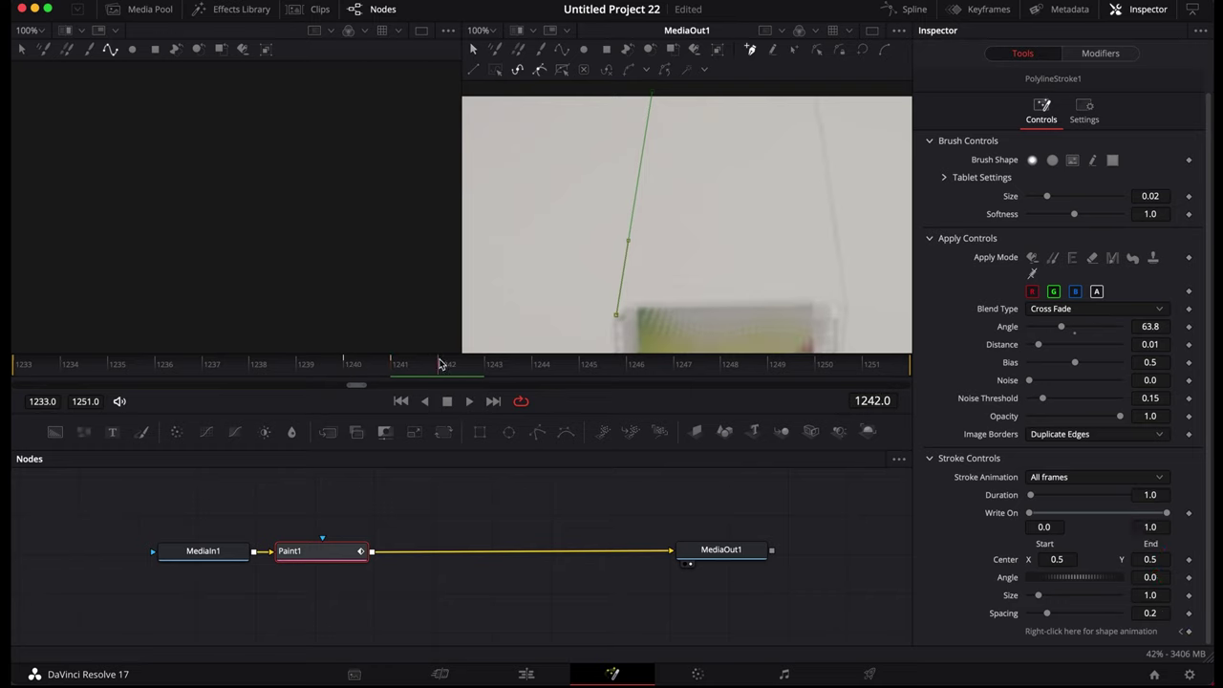
drag(618, 317, 616, 310)
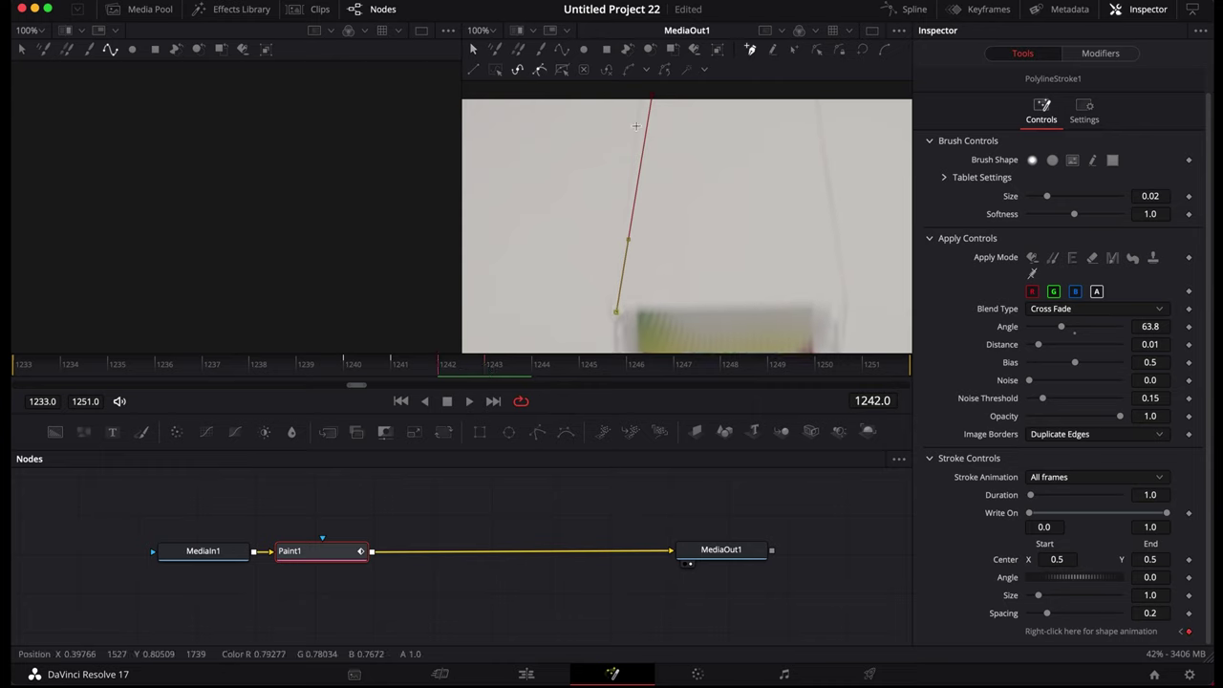
click(653, 98)
drag(653, 97, 650, 98)
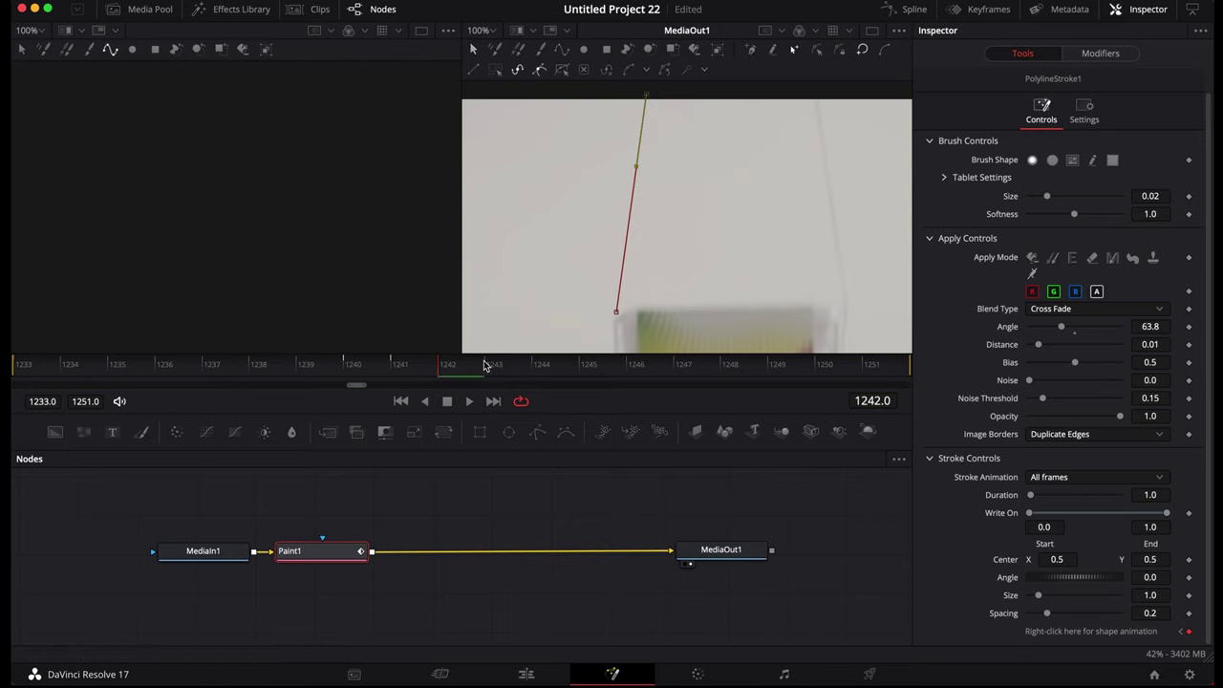
click(487, 364)
drag(621, 300, 620, 279)
drag(646, 99, 634, 101)
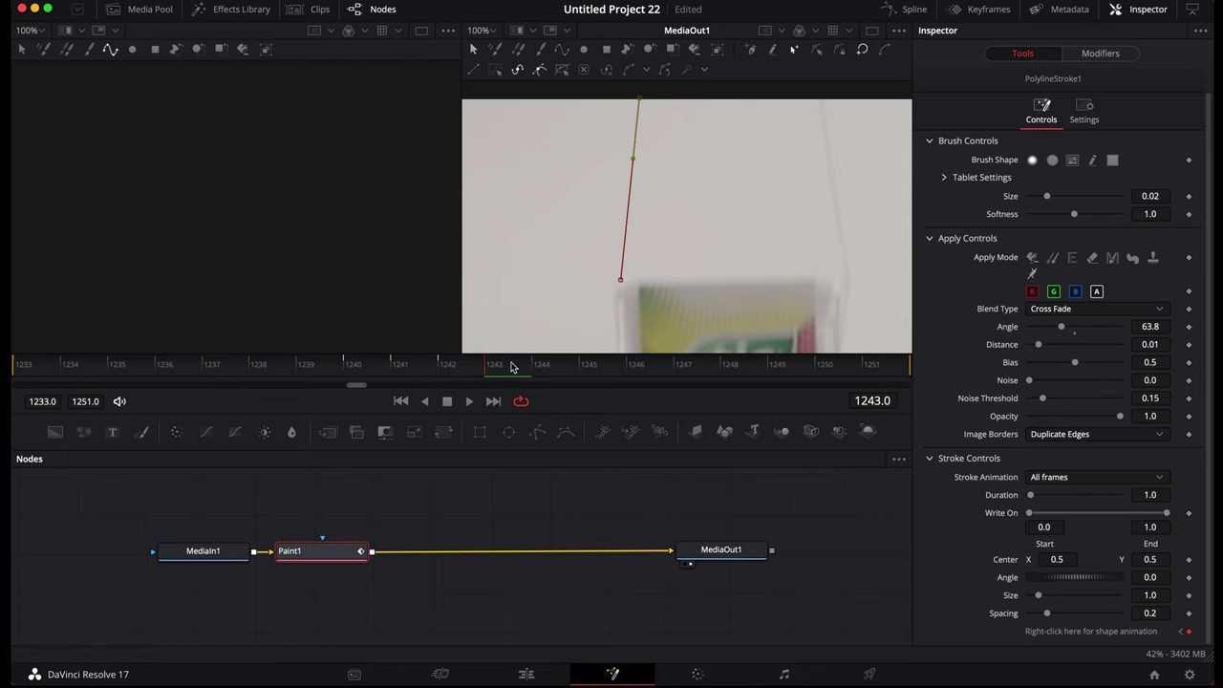
Realign the stroke points on frames 1244–1245, advance to frame 1251, and return to the Edit page.
click(533, 364)
drag(620, 276, 622, 236)
click(580, 364)
drag(636, 95, 638, 99)
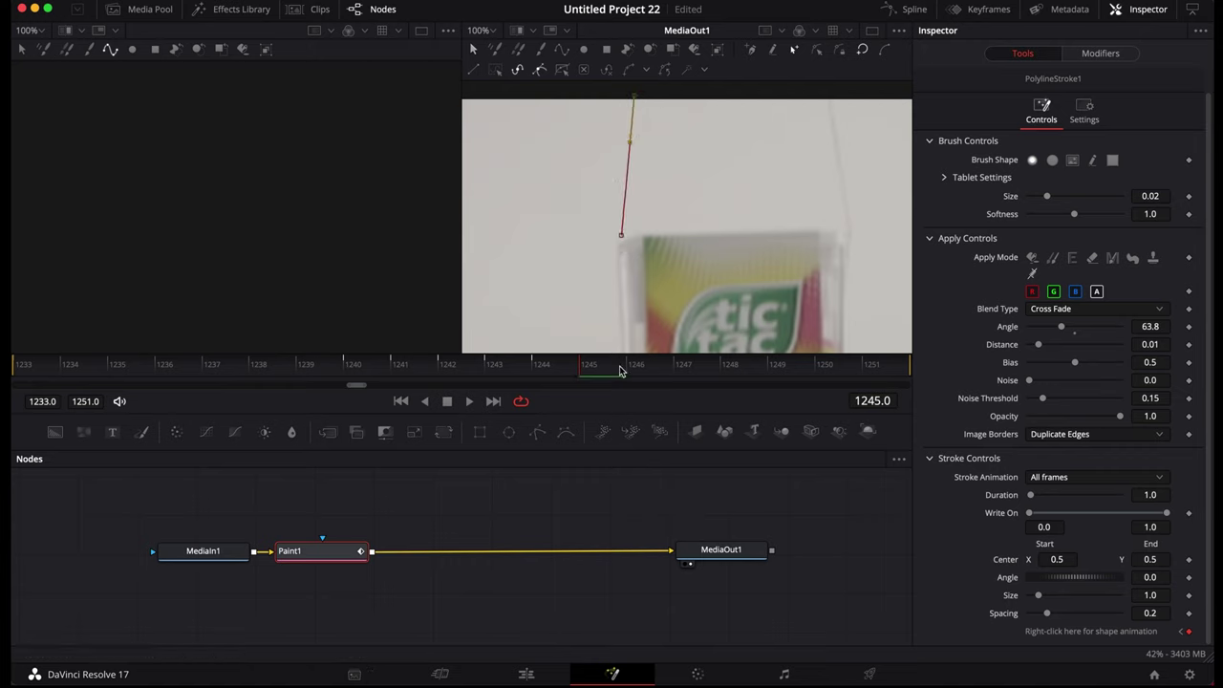
click(533, 364)
key(Right)
mouse_move(610, 264)
mouse_down()
mouse_move(619, 233)
mouse_move(621, 323)
mouse_up()
click(632, 369)
click(679, 367)
key(End)
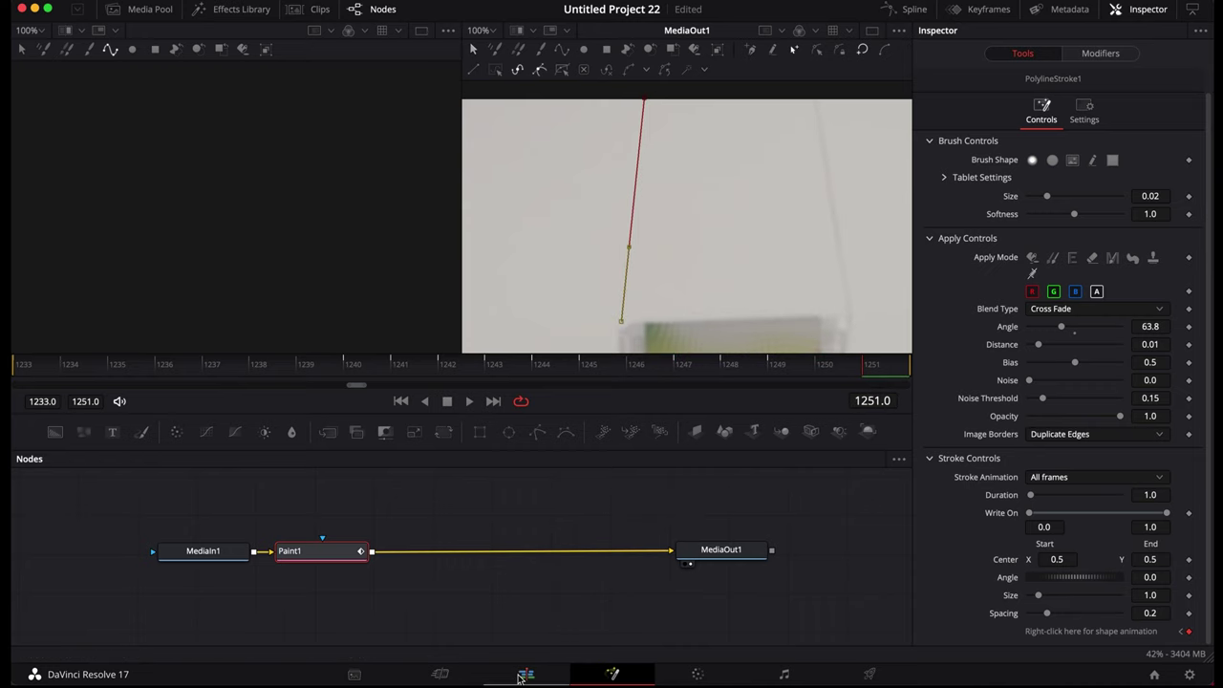
click(526, 674)
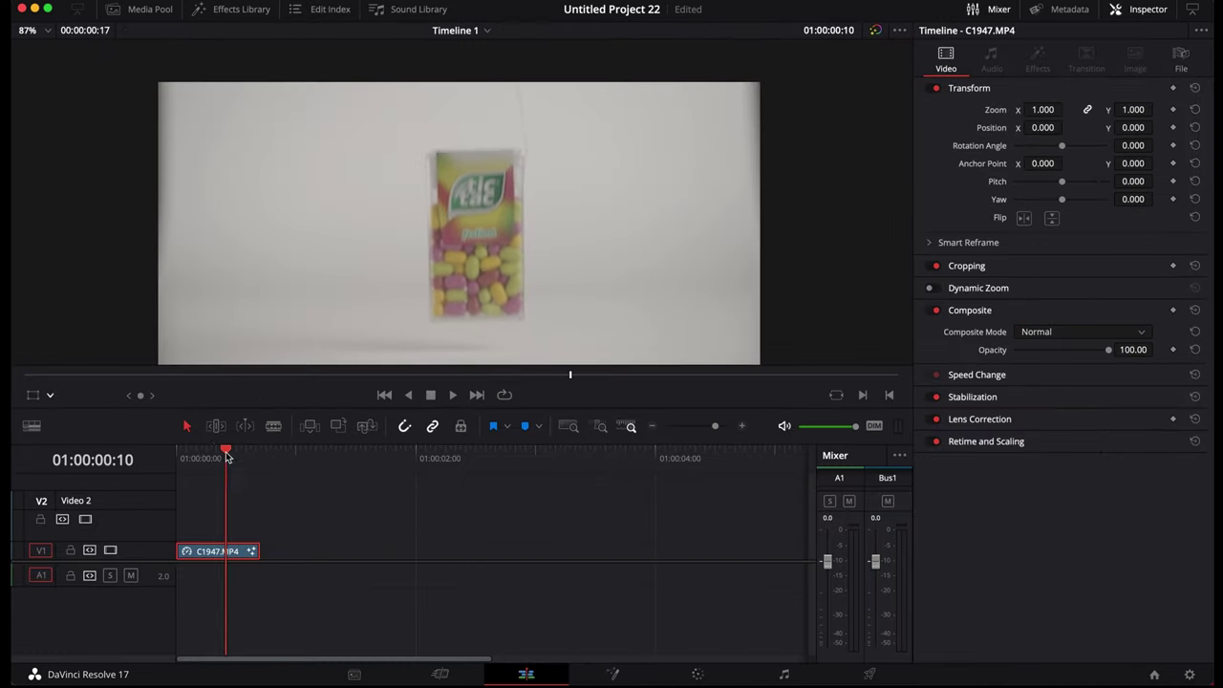